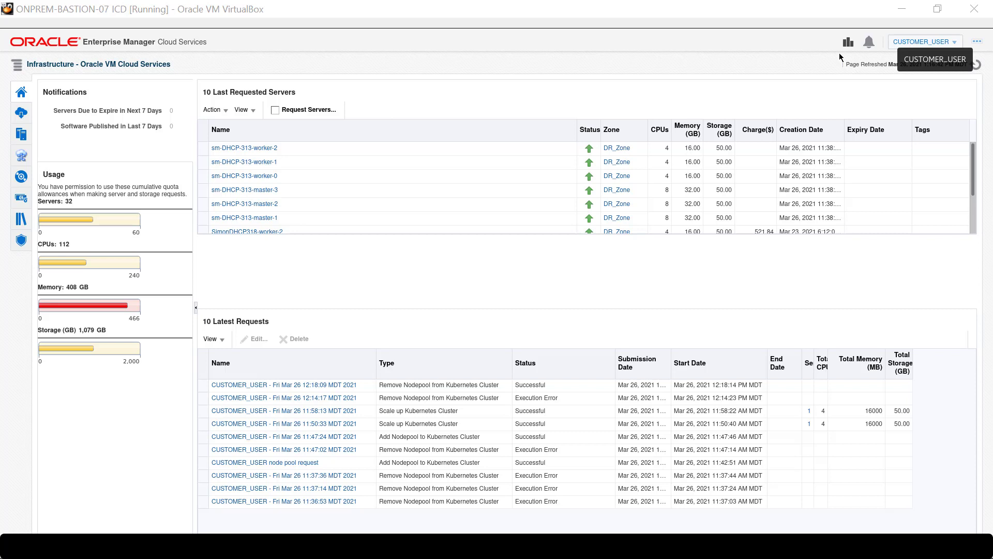
Step: Show the Action menu for the sm-DHCP-313 cluster in the Kubernetes cluster list
{"action": "left_click", "coordinate": [22, 156]}
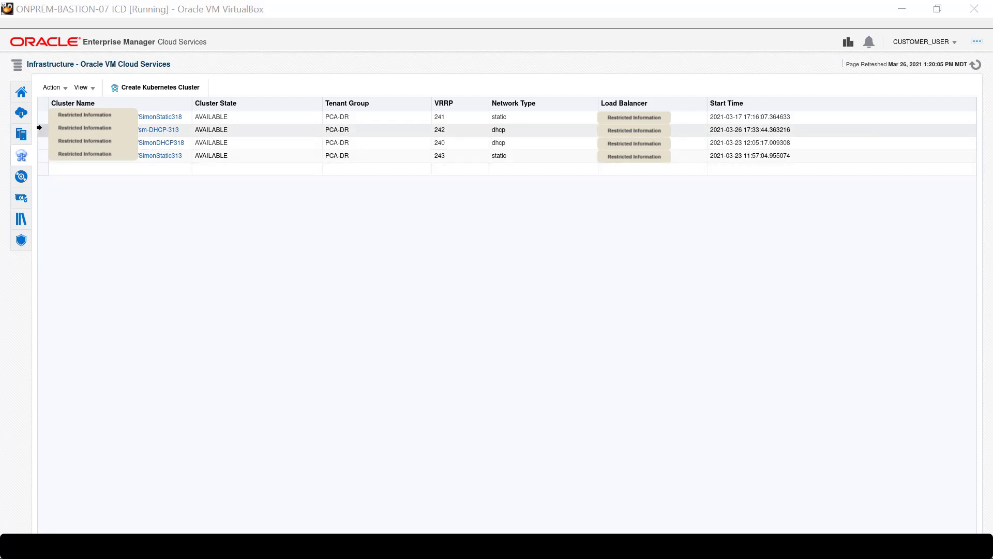
{"action": "left_click", "coordinate": [41, 129]}
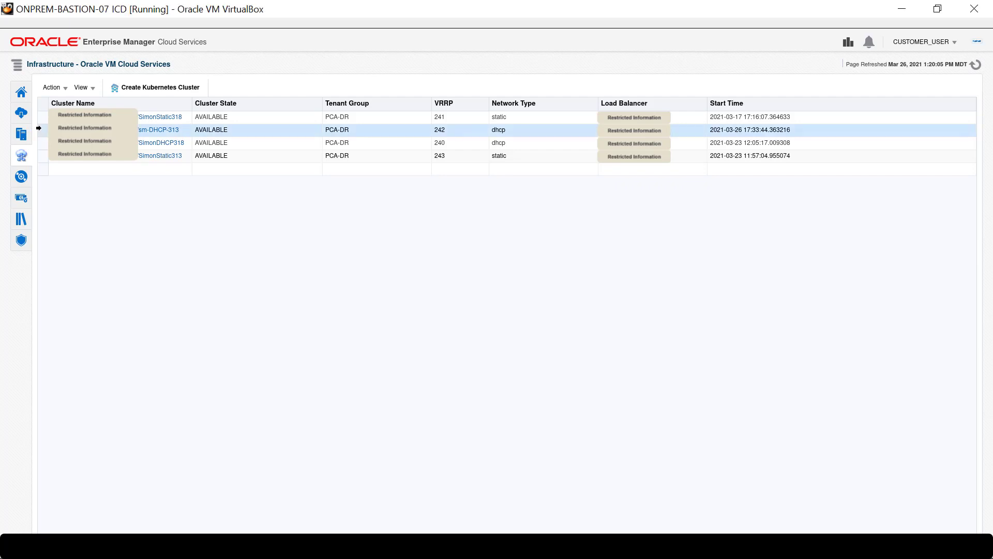
{"action": "left_click", "coordinate": [65, 88]}
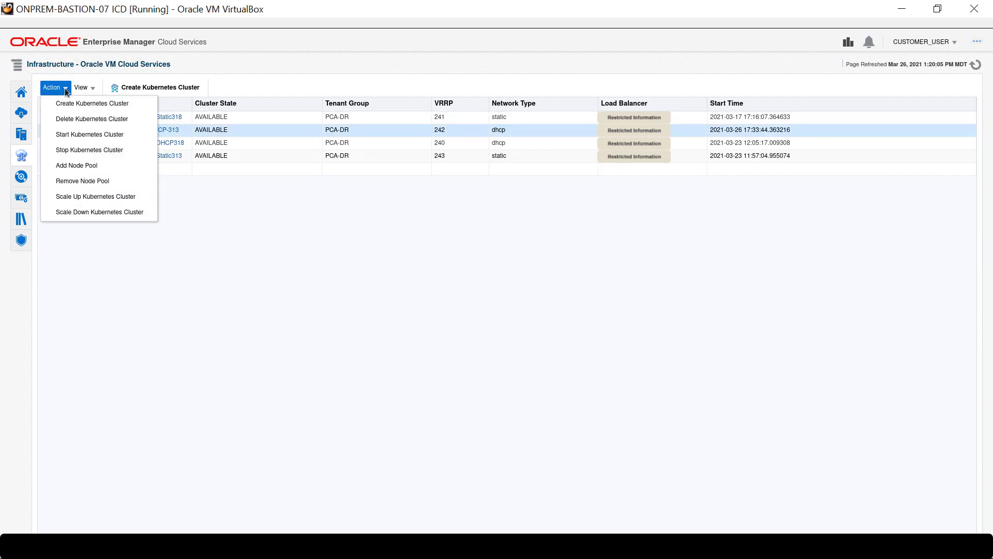
Step: Submit an Add Node Pool request for sm-DHCP-313-nodes with 16000 MB memory and 4 CPUs
{"action": "left_click", "coordinate": [64, 164]}
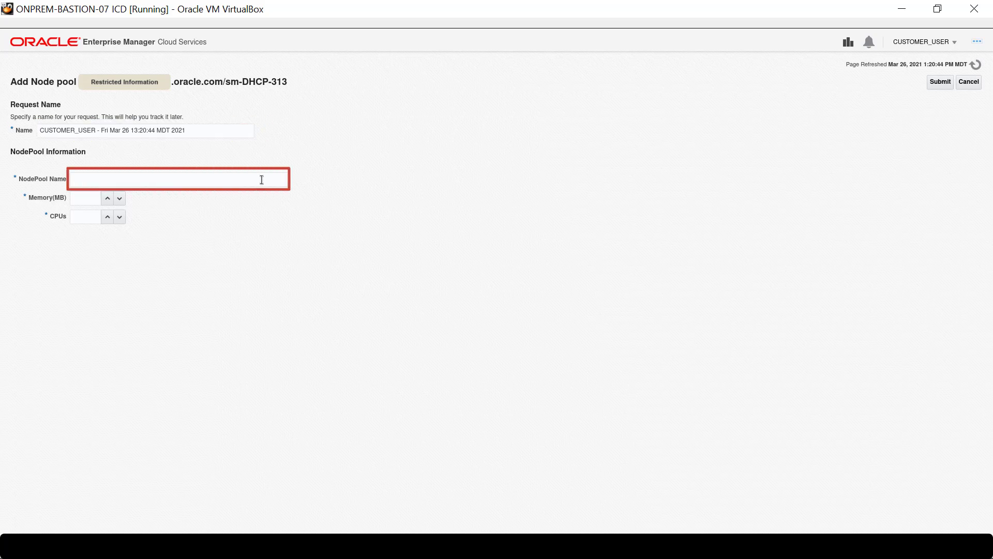
{"action": "type", "text": "sm-DHCP-313-nodes"}
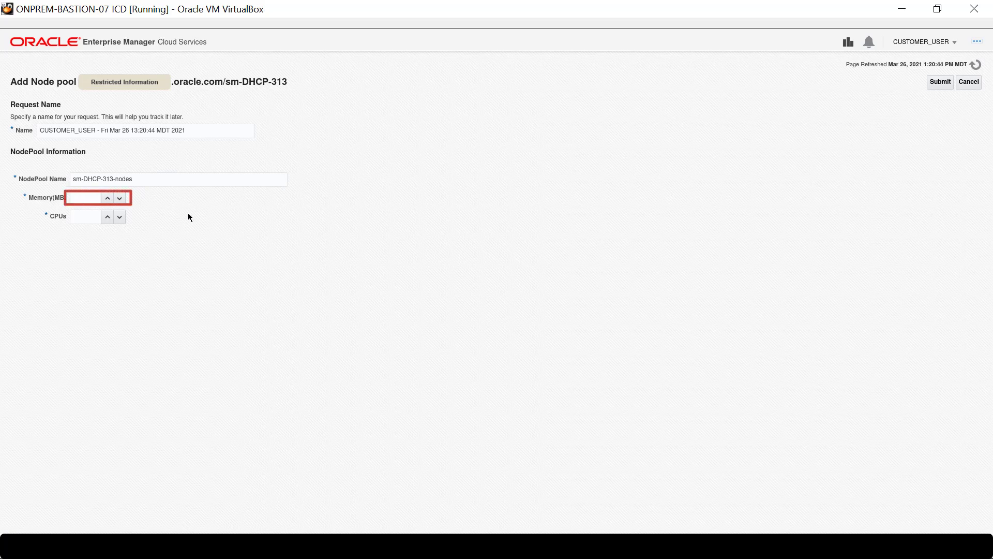
{"action": "left_click", "coordinate": [85, 197]}
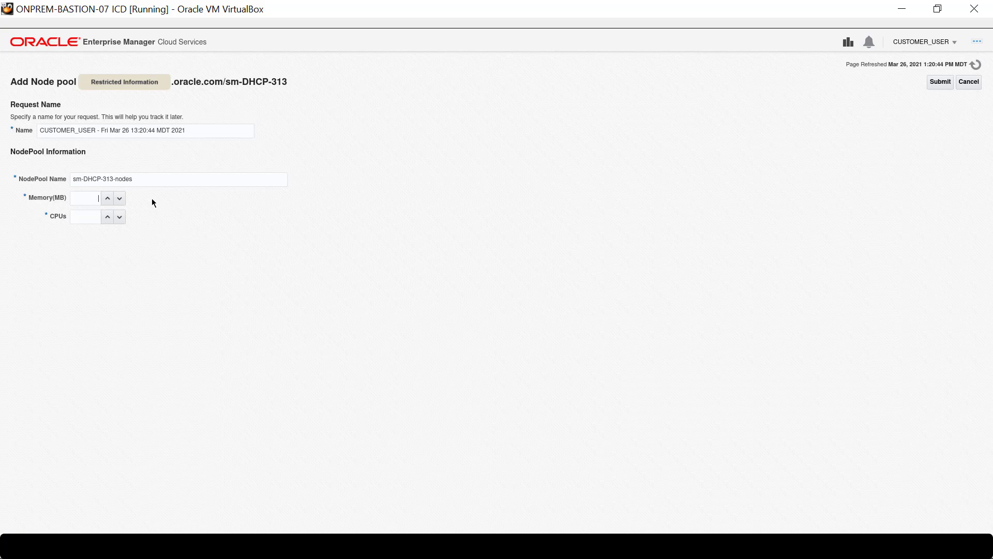
{"action": "type", "text": "16000"}
{"action": "left_click", "coordinate": [84, 217]}
{"action": "type", "text": "4"}
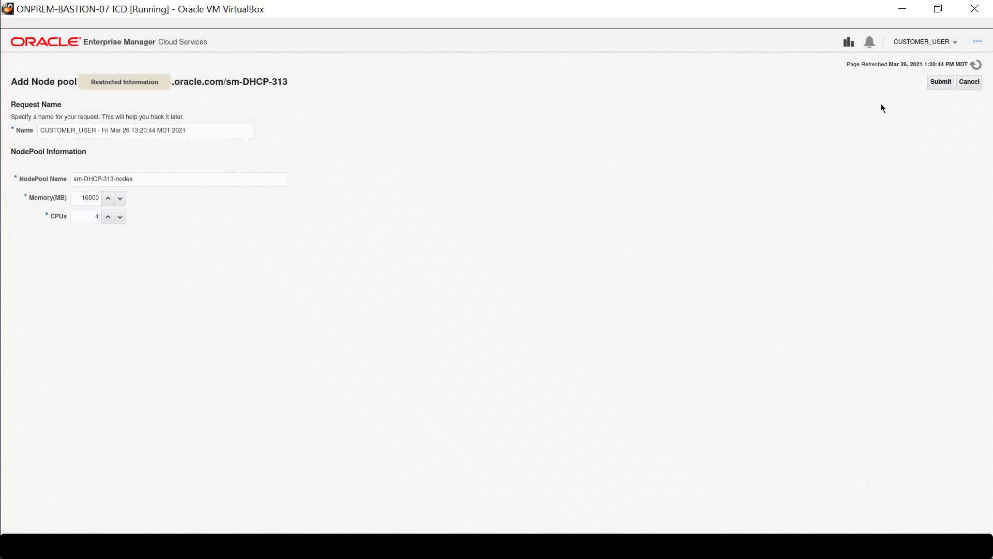
{"action": "left_click", "coordinate": [939, 82]}
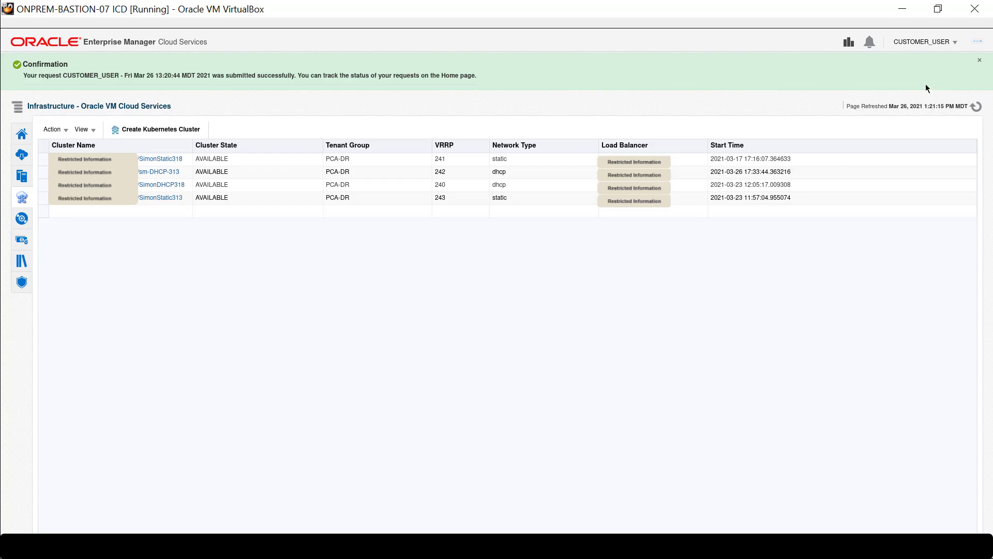
Step: Open the sm-DHCP-313 cluster details page, where the Add Nodepool request shows Executing
{"action": "left_click", "coordinate": [160, 172]}
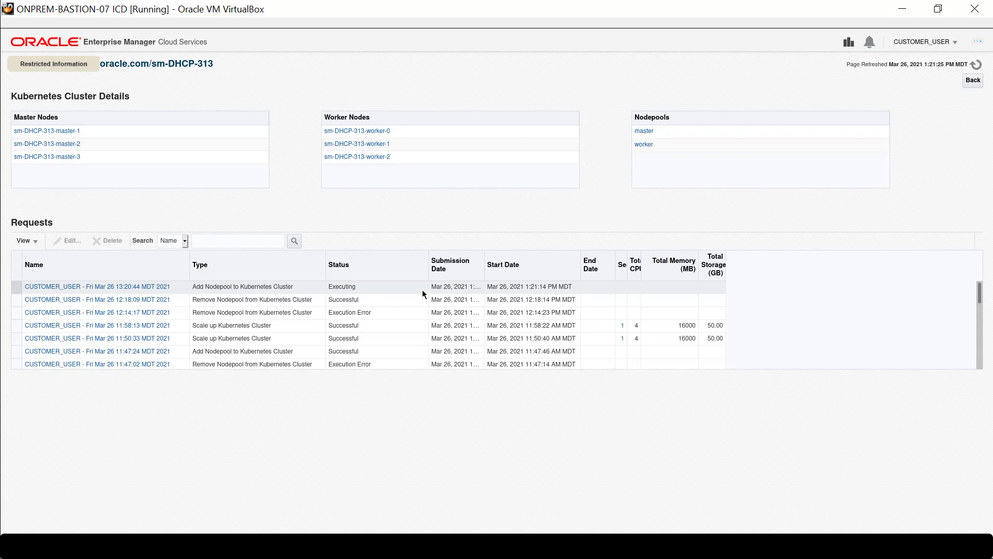
Step: Refresh to see the Add Nodepool request Successful, then go back to the cluster list
{"action": "left_click", "coordinate": [976, 64]}
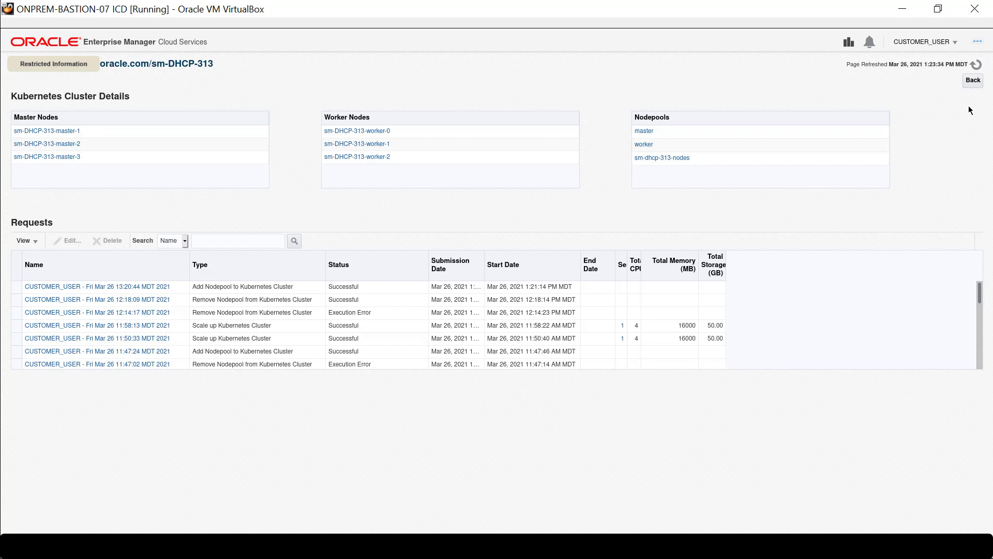
{"action": "left_click", "coordinate": [973, 80]}
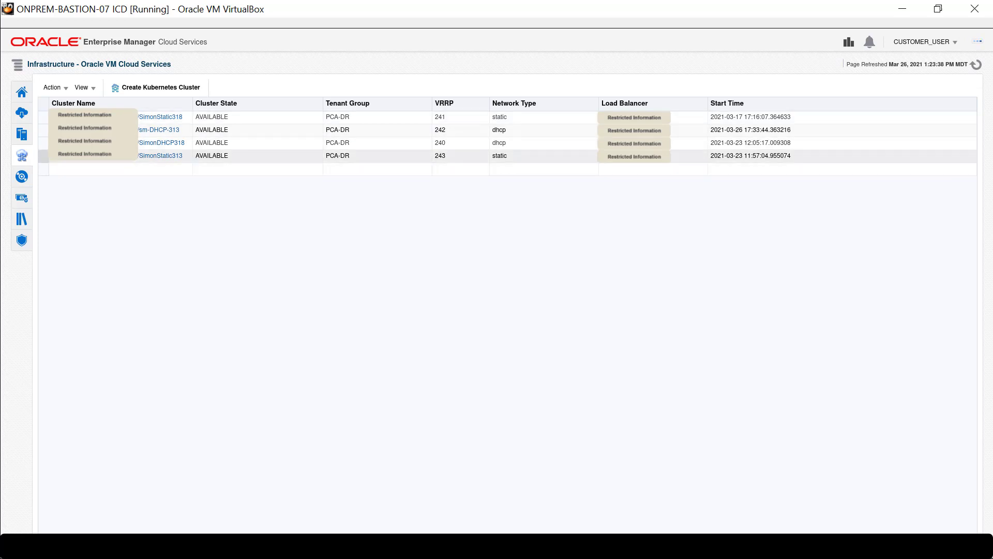
Step: Choose Scale Up Kubernetes Cluster from the Action menu for sm-DHCP-313
{"action": "left_click", "coordinate": [36, 130]}
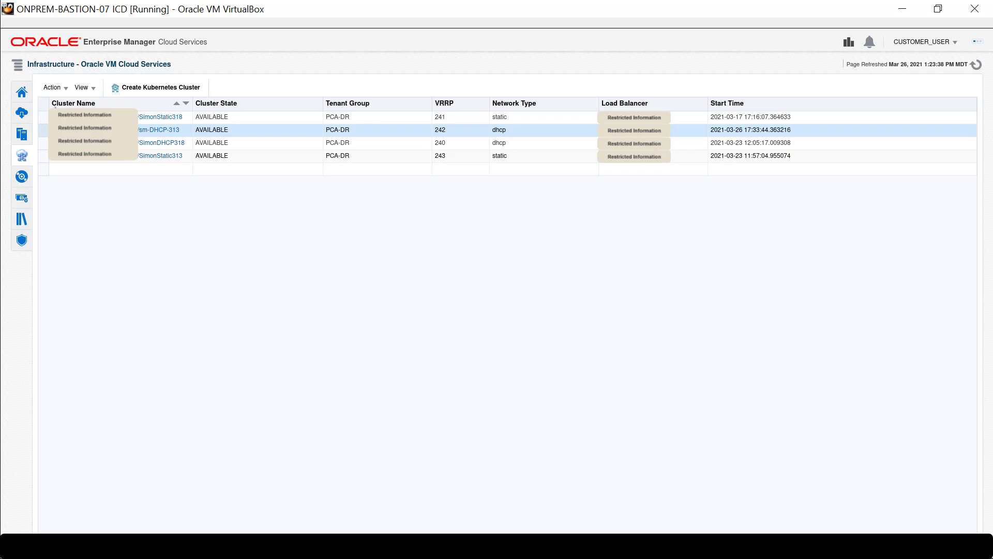
{"action": "left_click", "coordinate": [63, 87]}
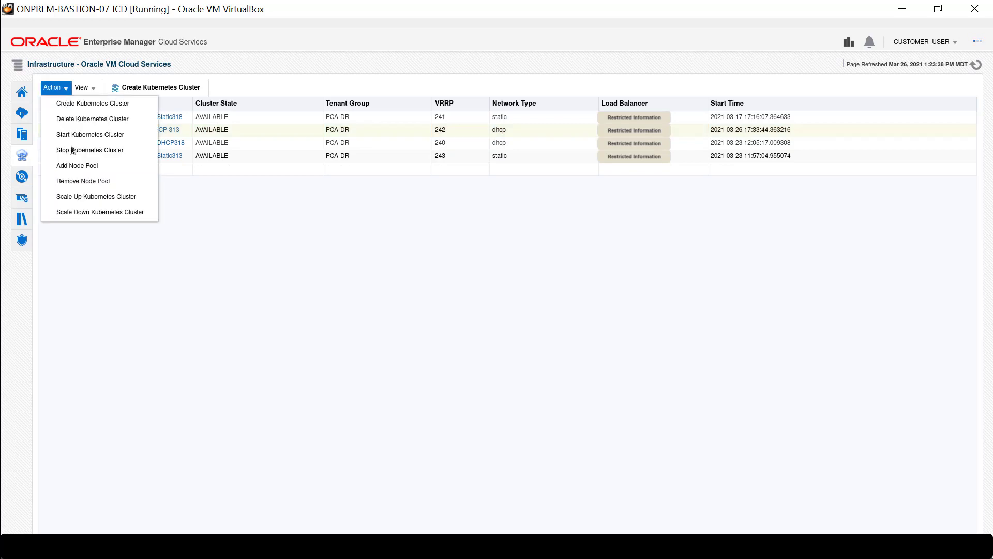
{"action": "left_click", "coordinate": [120, 195]}
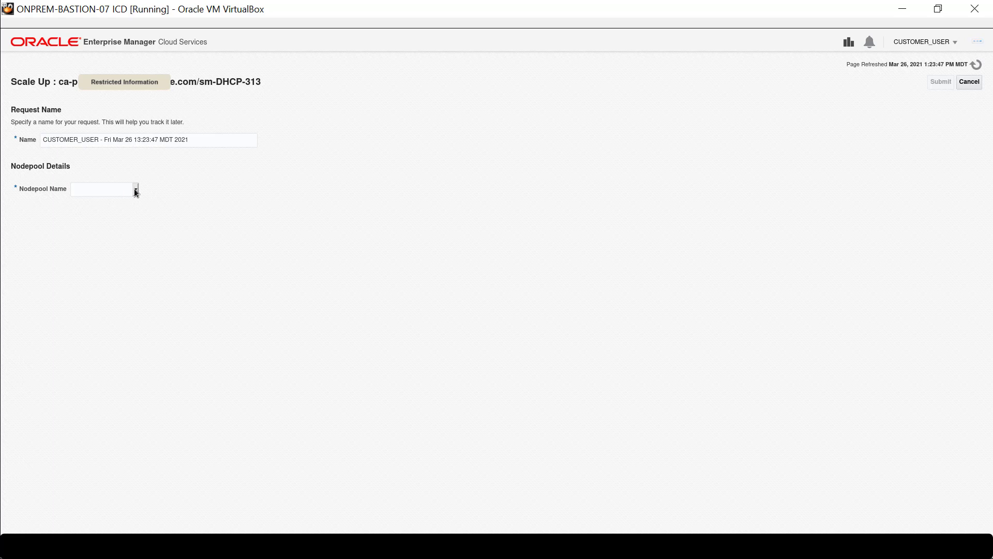
Step: Select the sm-dhcp-313-nodes pool as the Nodepool Name and submit the scale-up request
{"action": "left_click", "coordinate": [135, 189]}
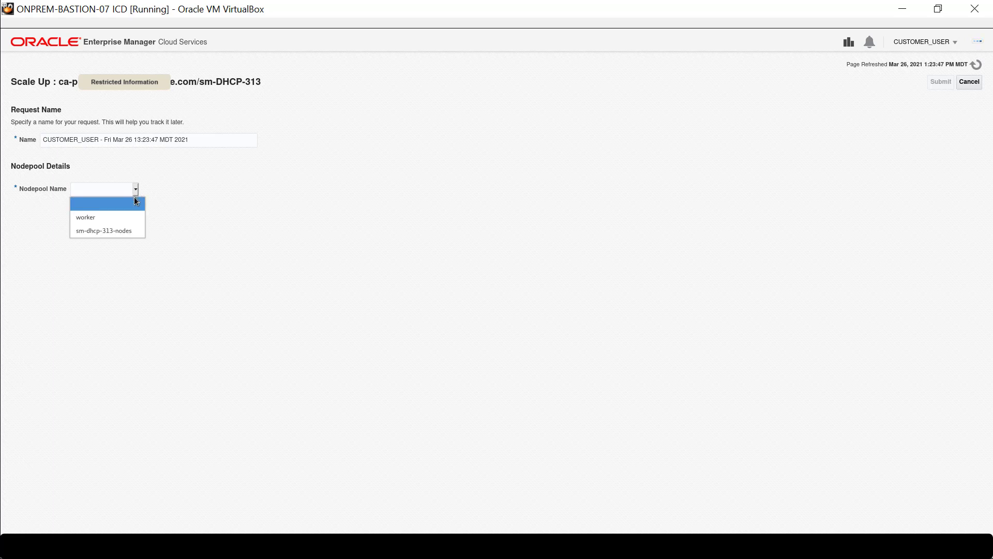
{"action": "left_click", "coordinate": [128, 230]}
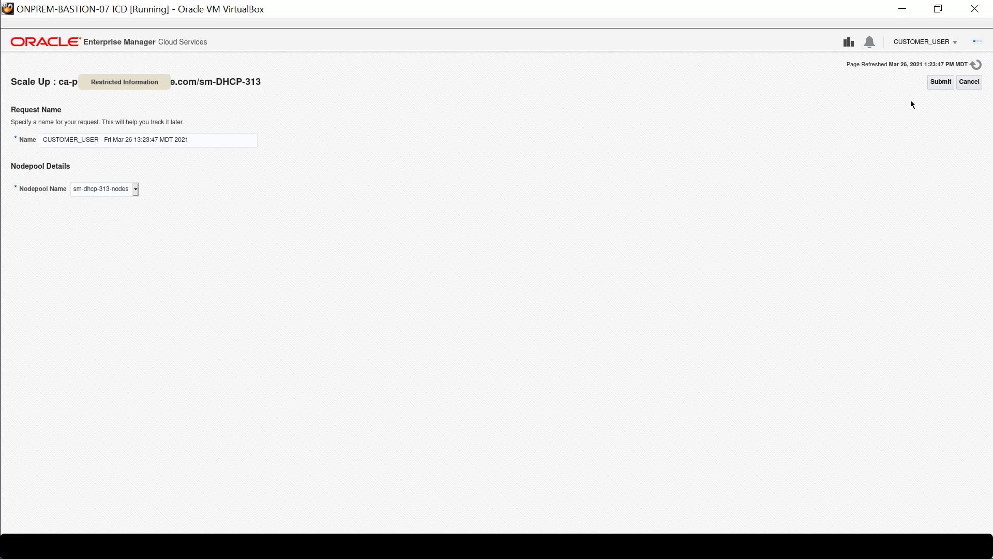
{"action": "left_click", "coordinate": [937, 81]}
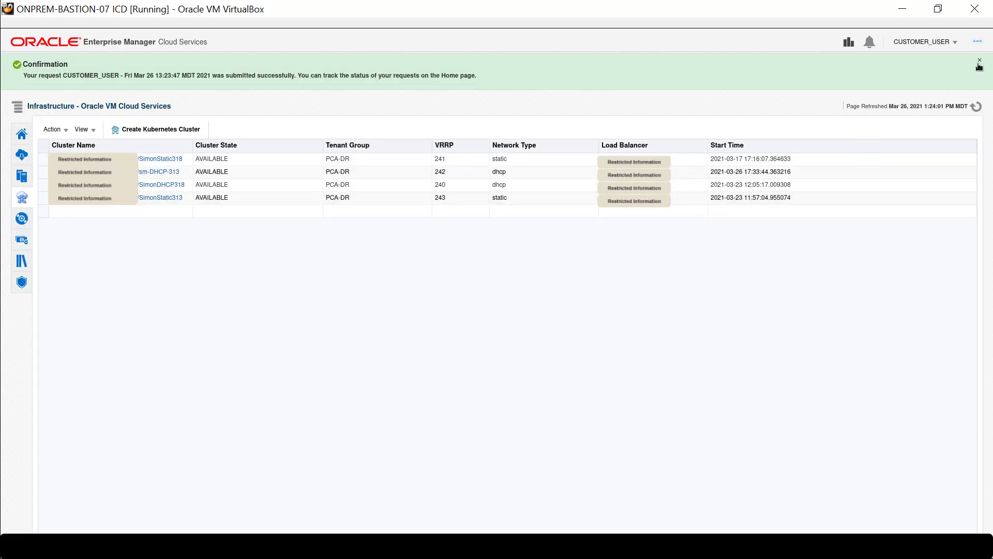
Step: Dismiss the confirmation banner and view sm-DHCP-313 details showing new node sm-DHCP-313-sm-dhcp-313-nodes-3
{"action": "left_click", "coordinate": [979, 62]}
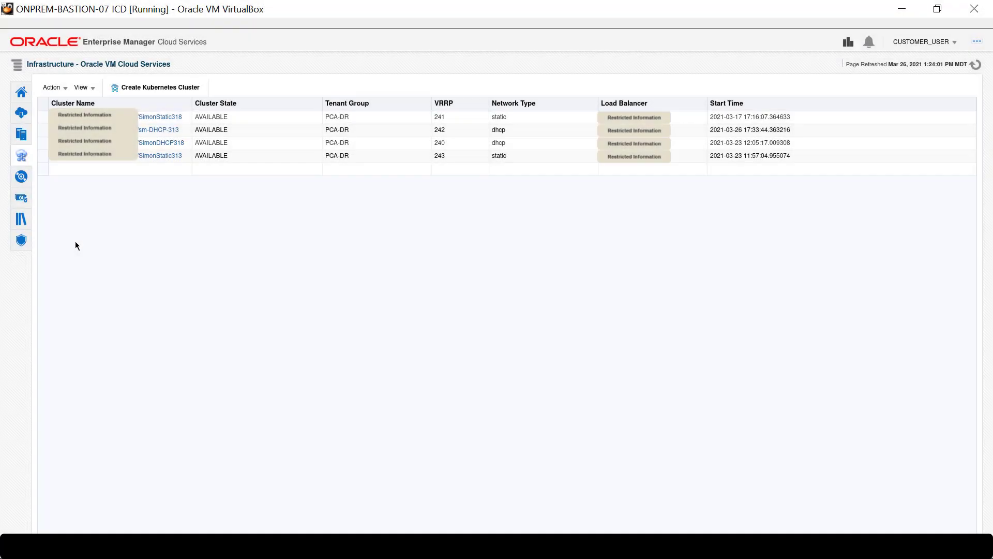
{"action": "left_click", "coordinate": [94, 129]}
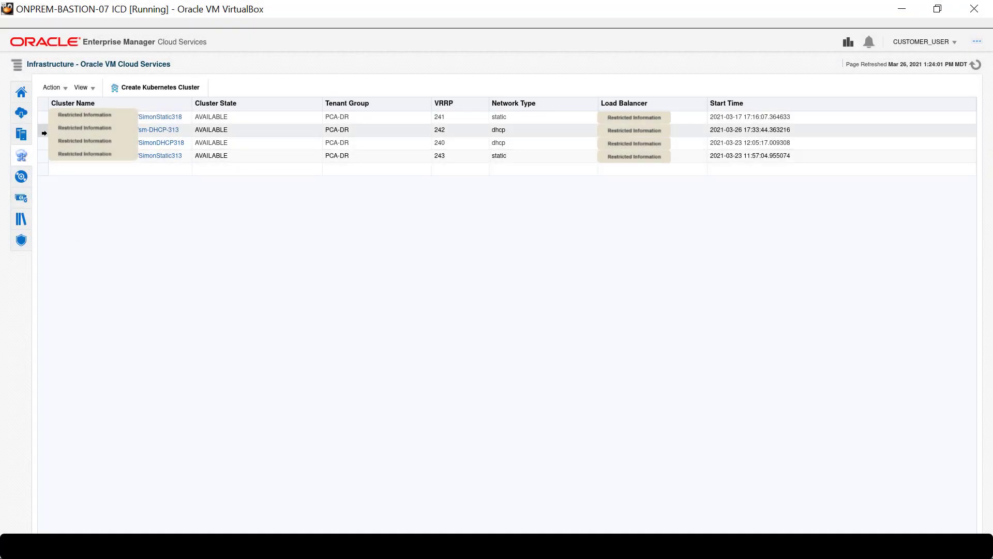
{"action": "left_click", "coordinate": [159, 130]}
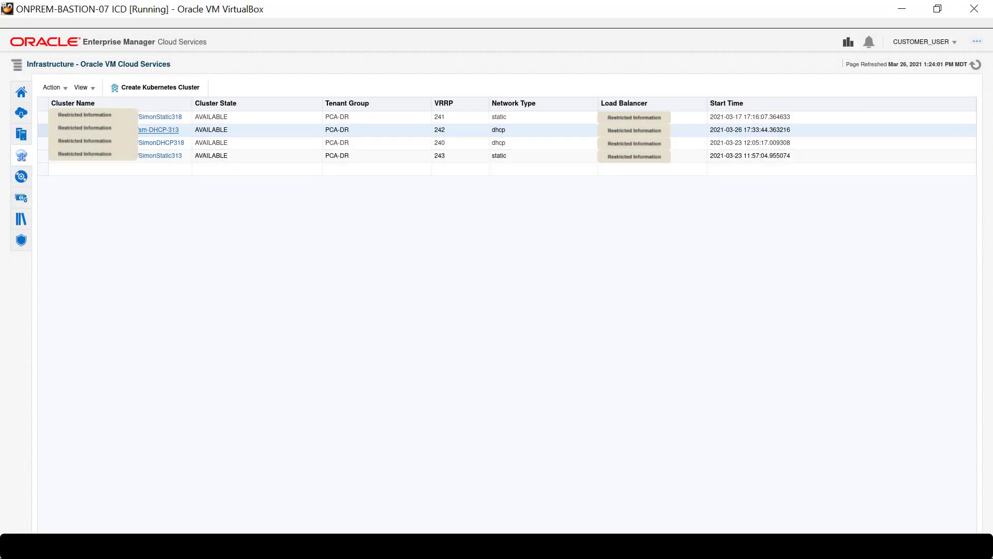